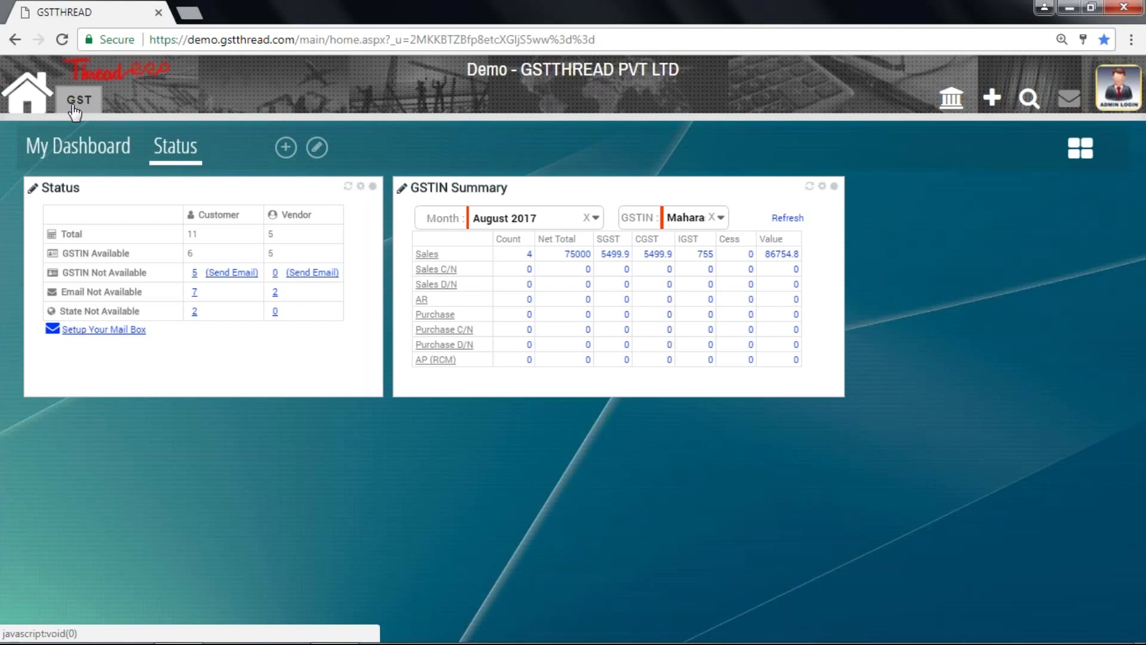
# - Open the GST return dashboard and filter it to tax registration Goa, tax year 2017-2018 and tax period July 2017
pyautogui.click(75, 111)
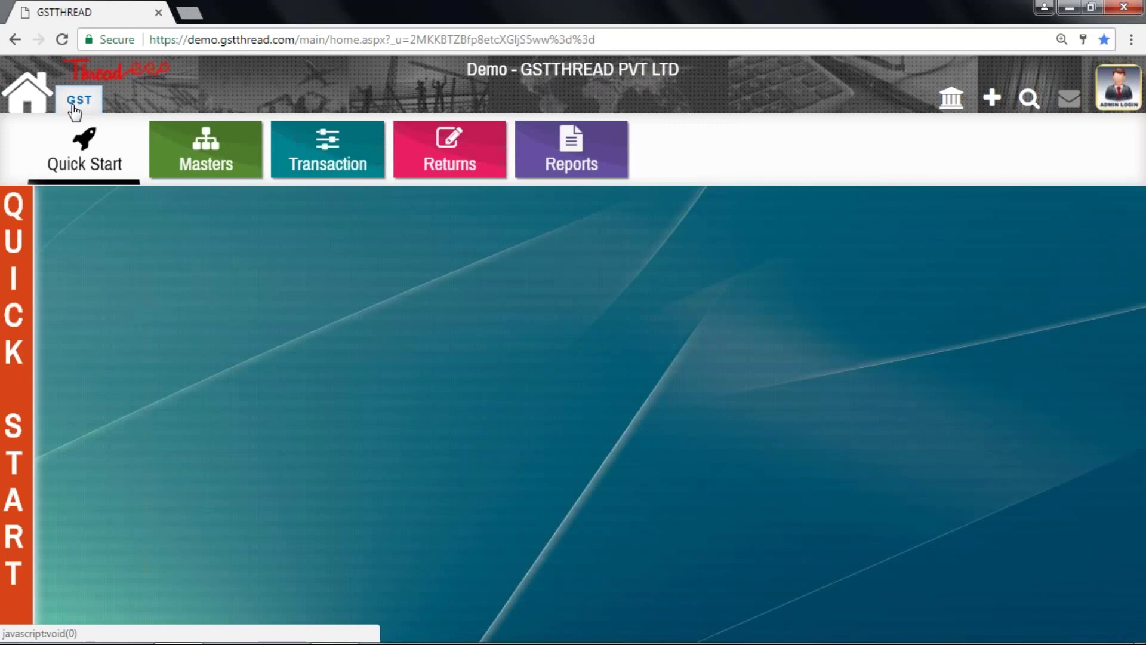
pyautogui.click(442, 174)
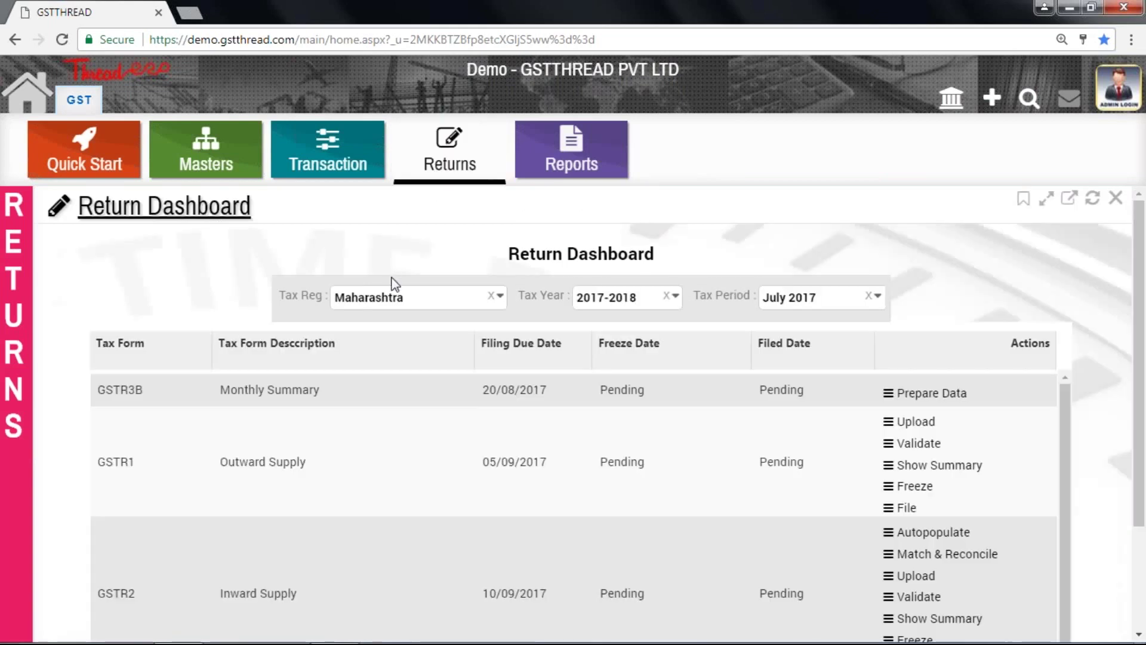
pyautogui.click(395, 301)
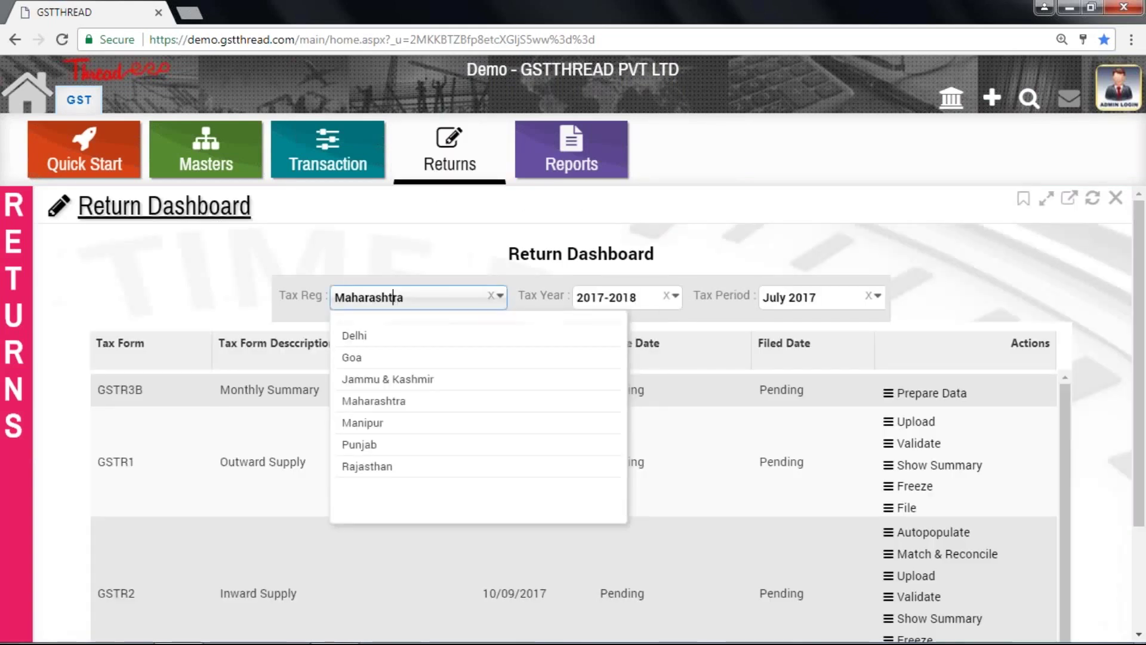
pyautogui.click(394, 359)
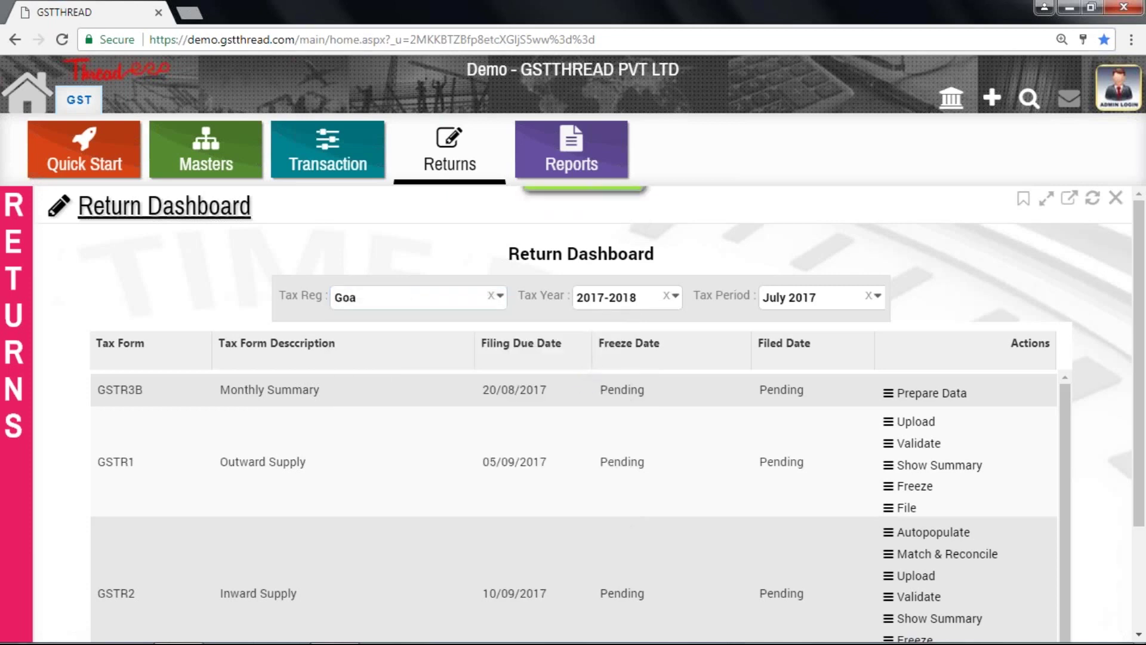
pyautogui.click(624, 299)
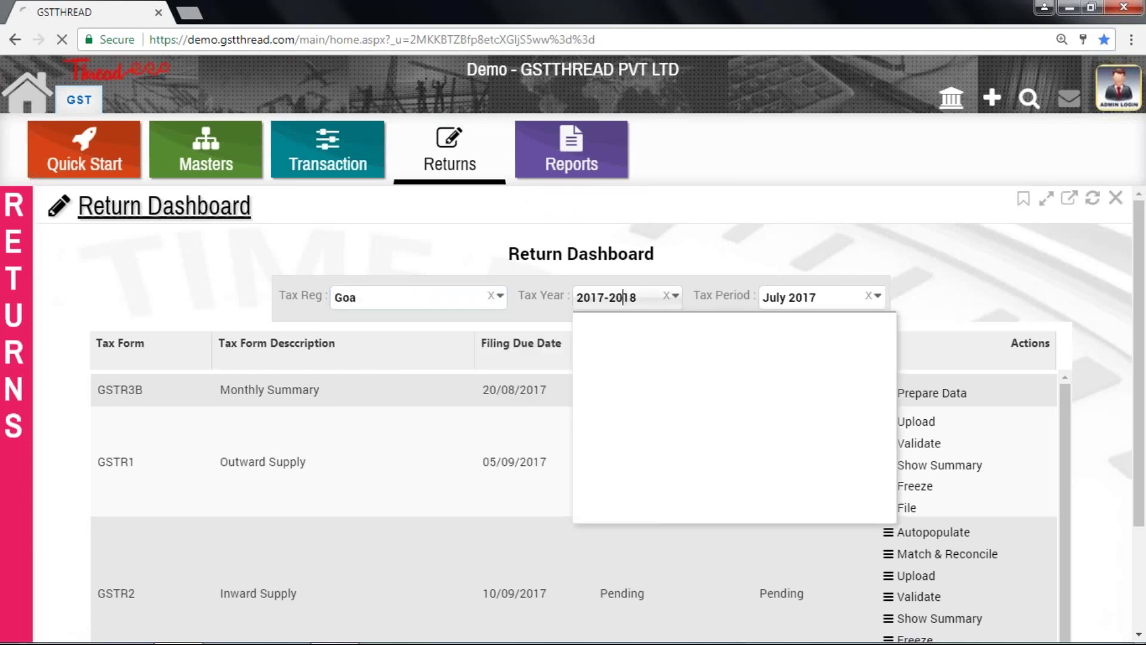
pyautogui.click(610, 357)
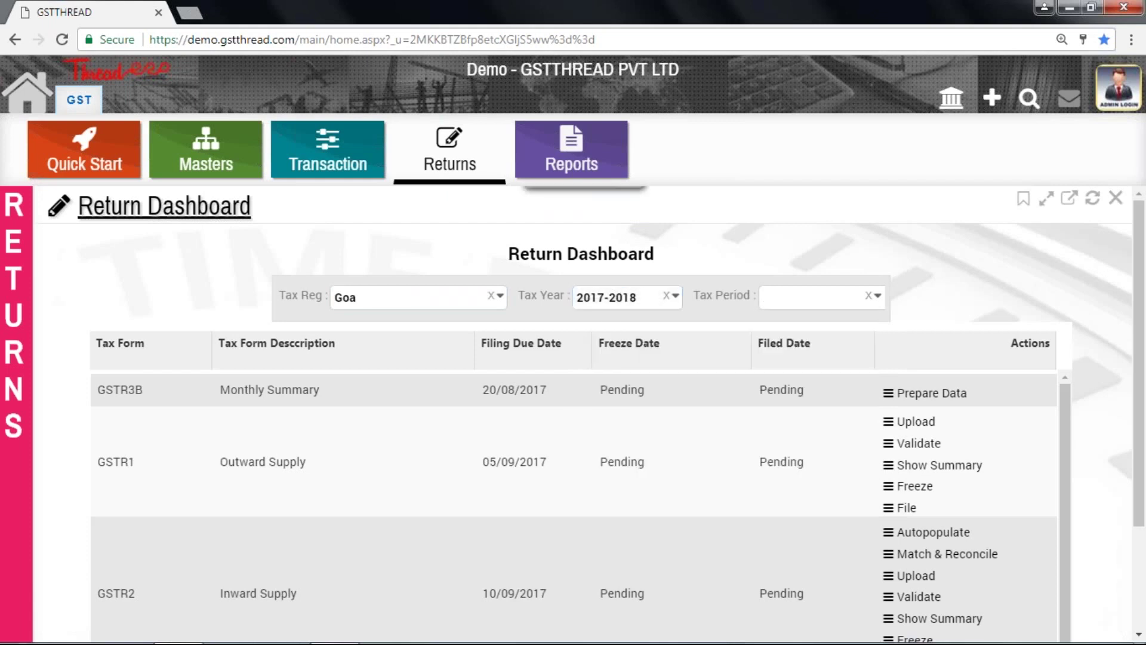
pyautogui.click(788, 299)
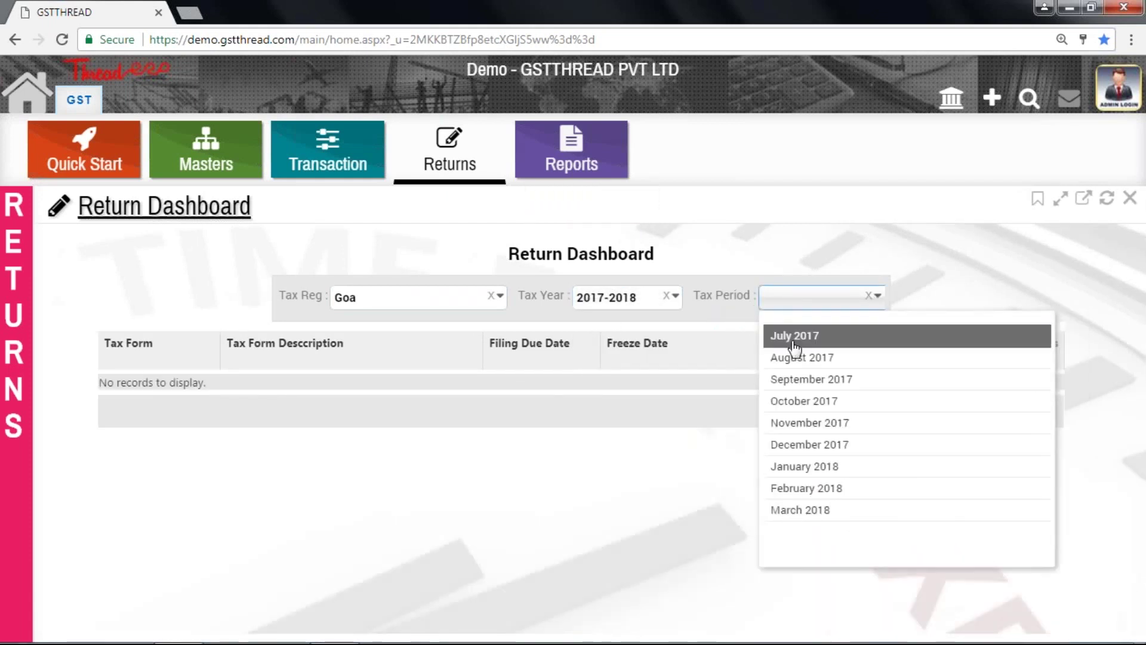
pyautogui.click(794, 336)
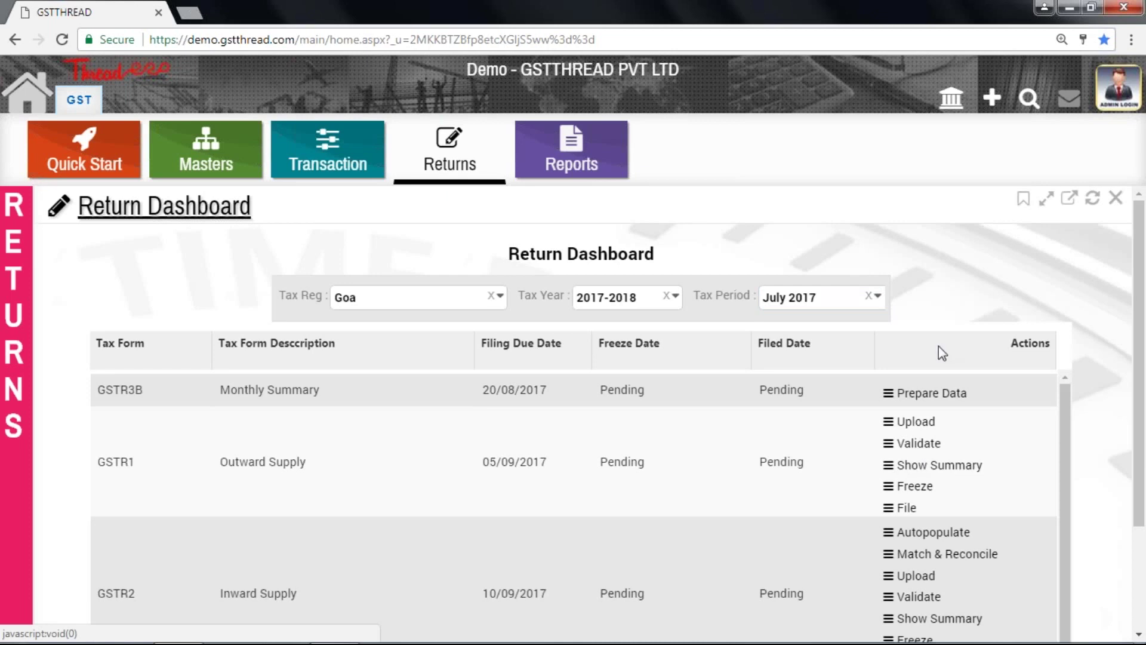
# - Prepare the GSTR3B monthly summary data and fill the return from transactions, accepting the overwrite of existing data
pyautogui.click(929, 401)
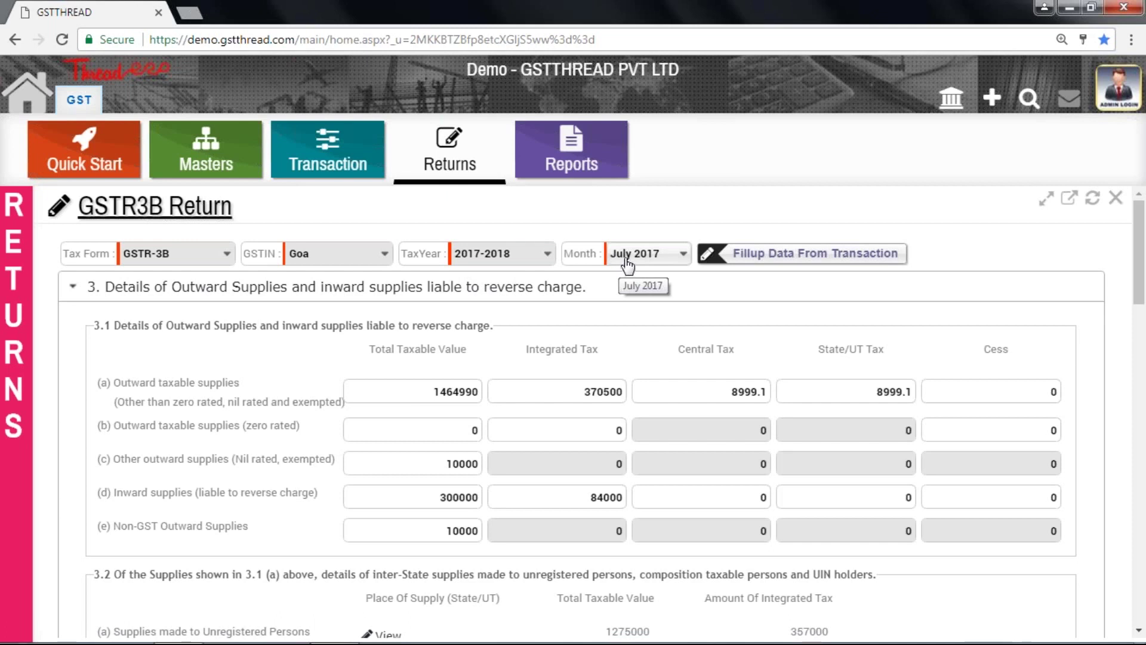
pyautogui.click(735, 266)
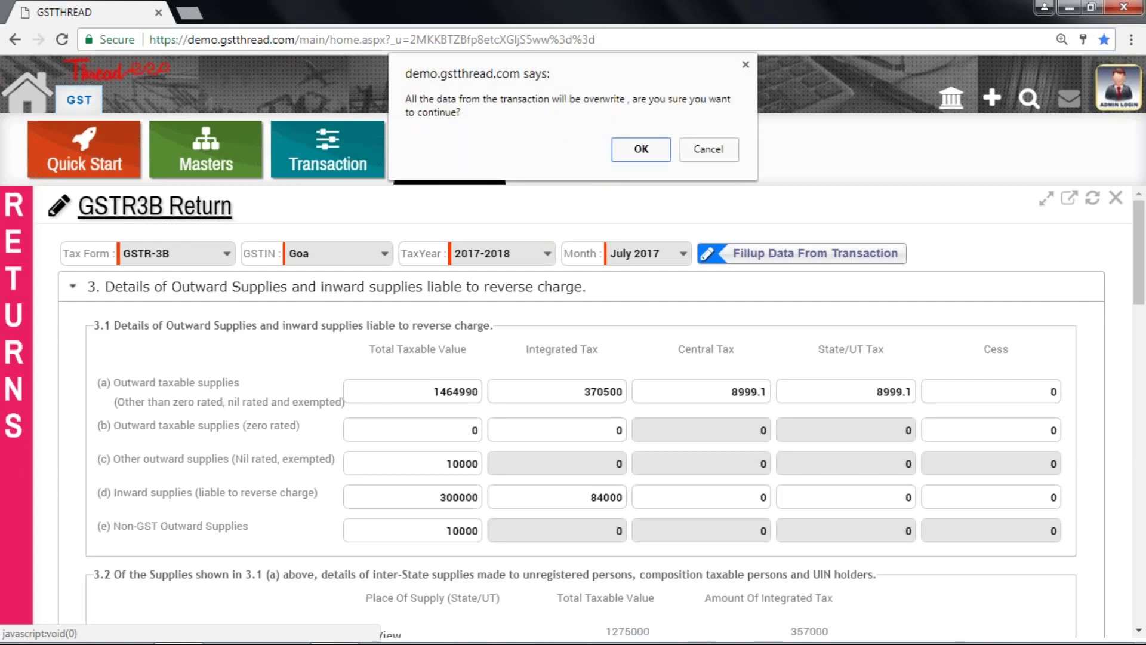
pyautogui.click(645, 148)
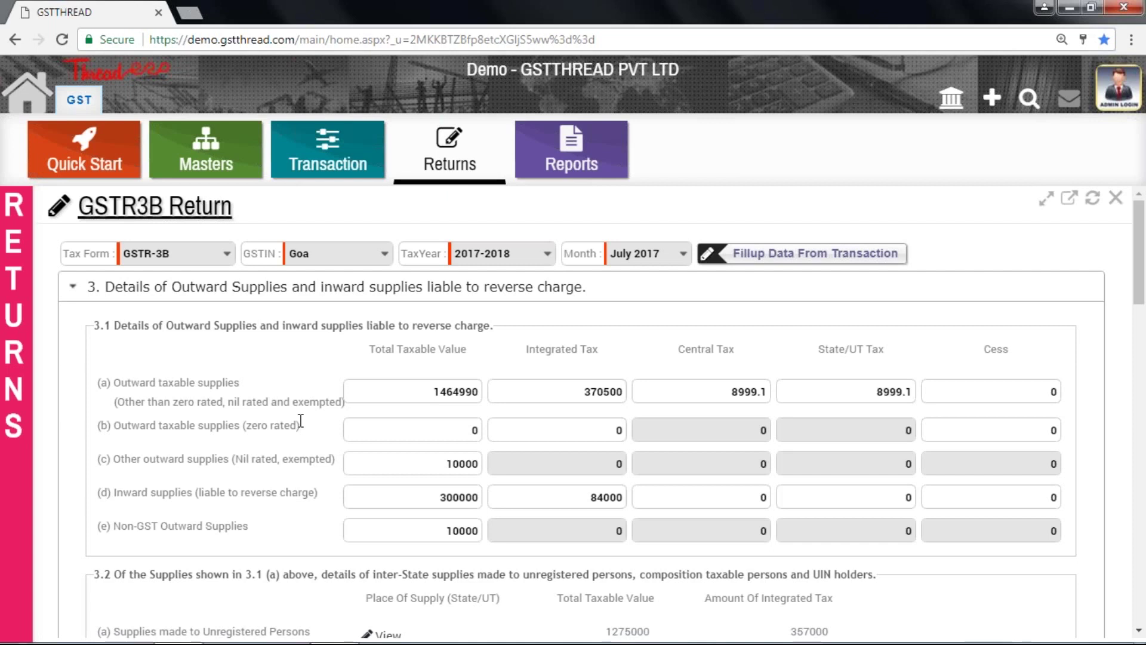
# - Examine section 3.1's outward taxable supply tax amounts and the zero-rated, nil-rated, reverse-charge and non-GST supply rows
pyautogui.doubleClick(396, 398)
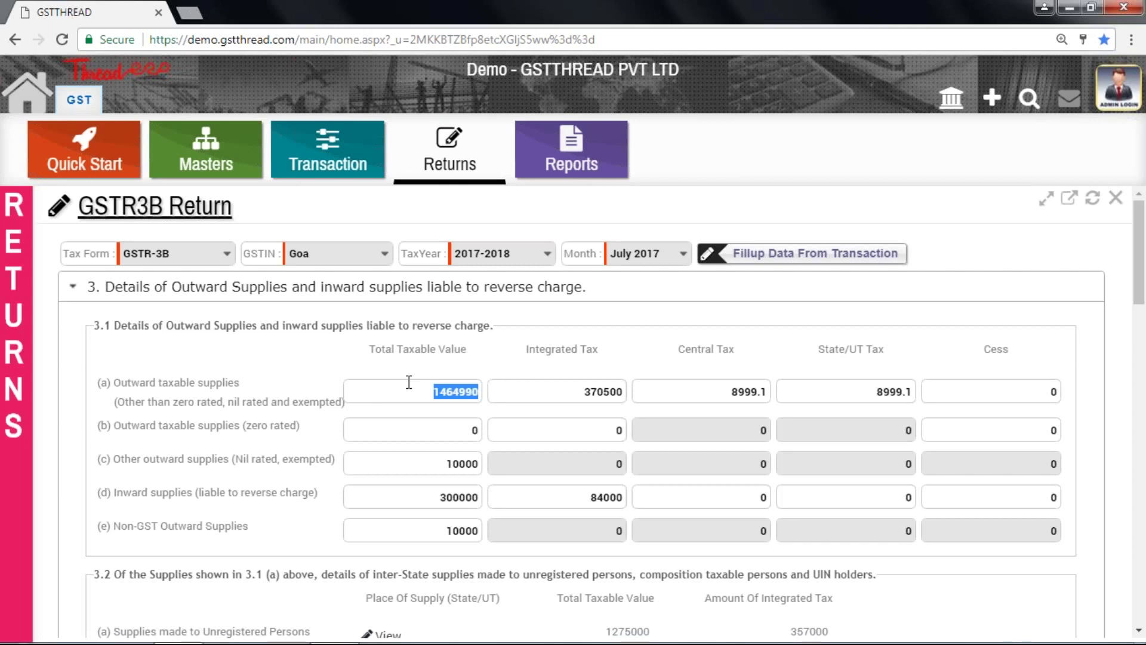
pyautogui.click(543, 394)
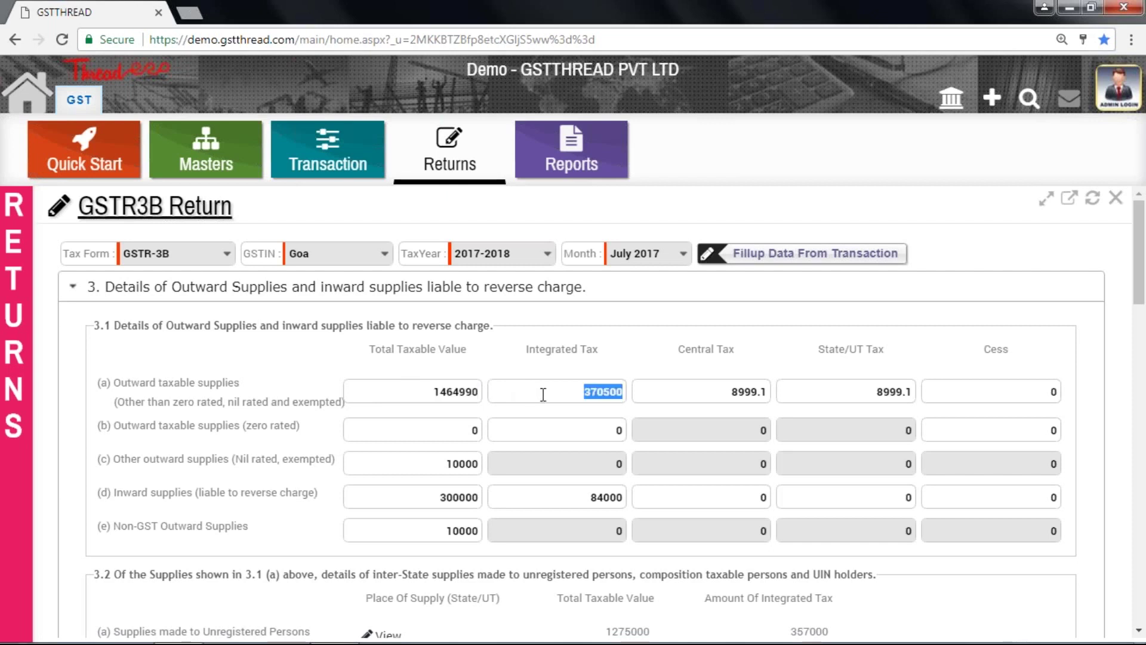
pyautogui.click(687, 402)
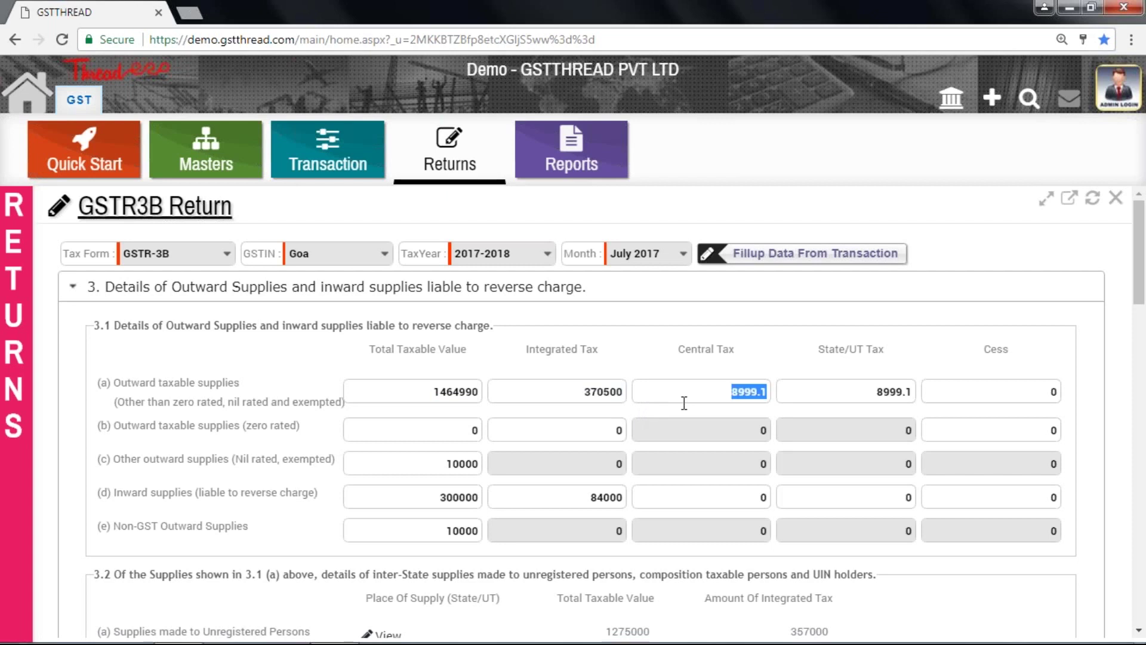
pyautogui.click(815, 393)
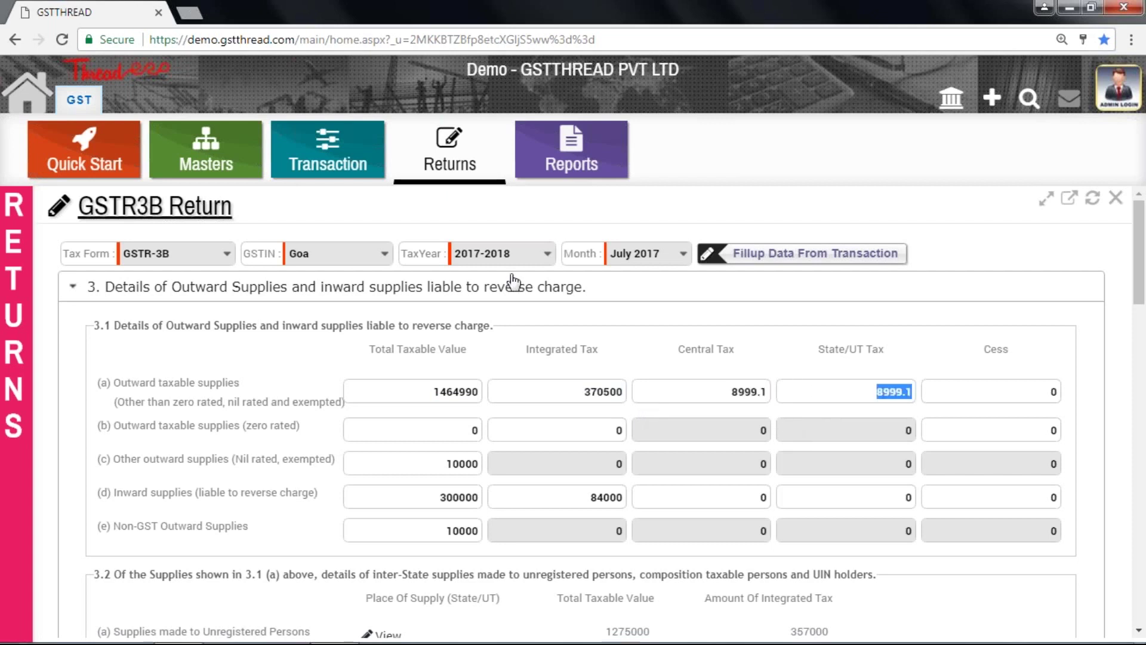
pyautogui.click(190, 428)
pyautogui.doubleClick(190, 428)
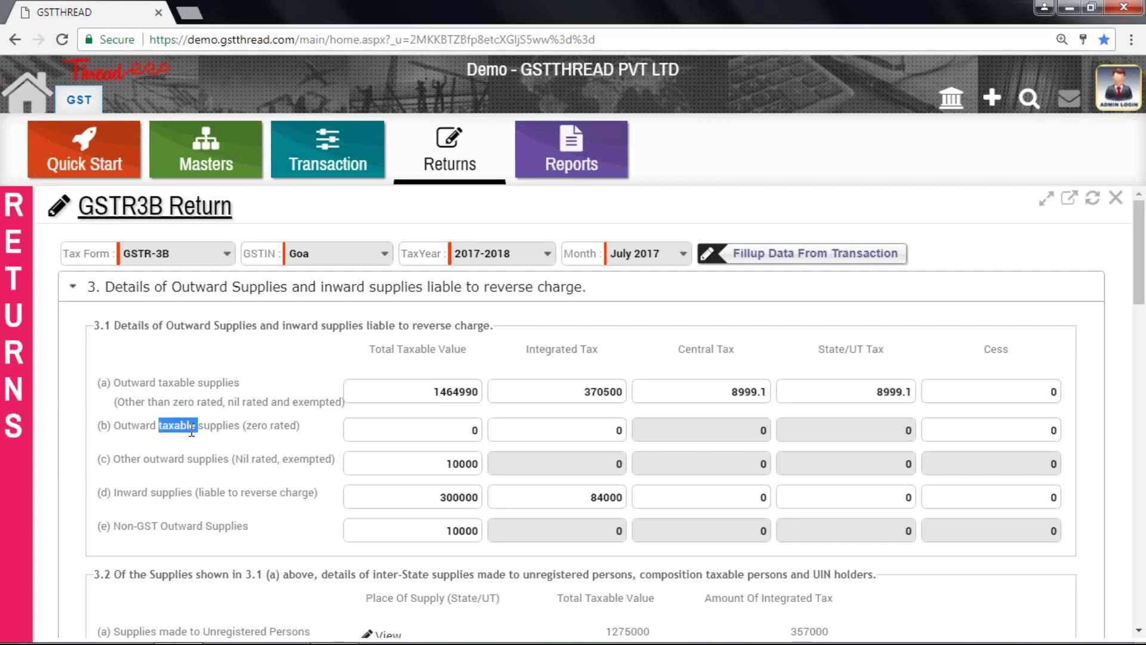
pyautogui.click(258, 429)
pyautogui.doubleClick(244, 458)
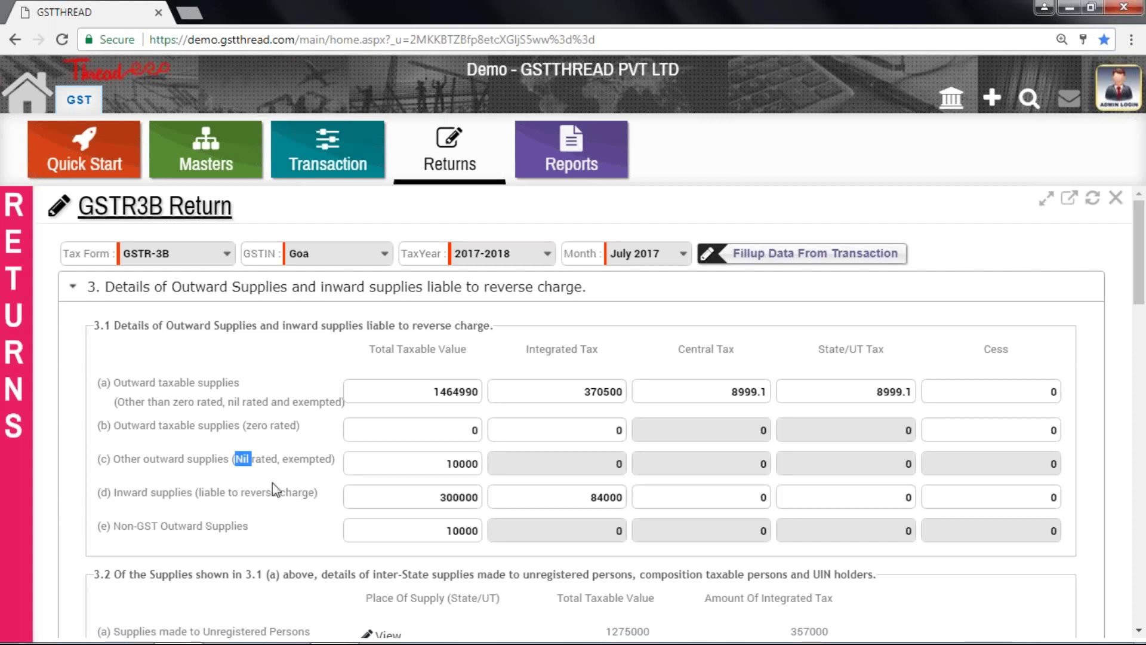
pyautogui.tripleClick(250, 494)
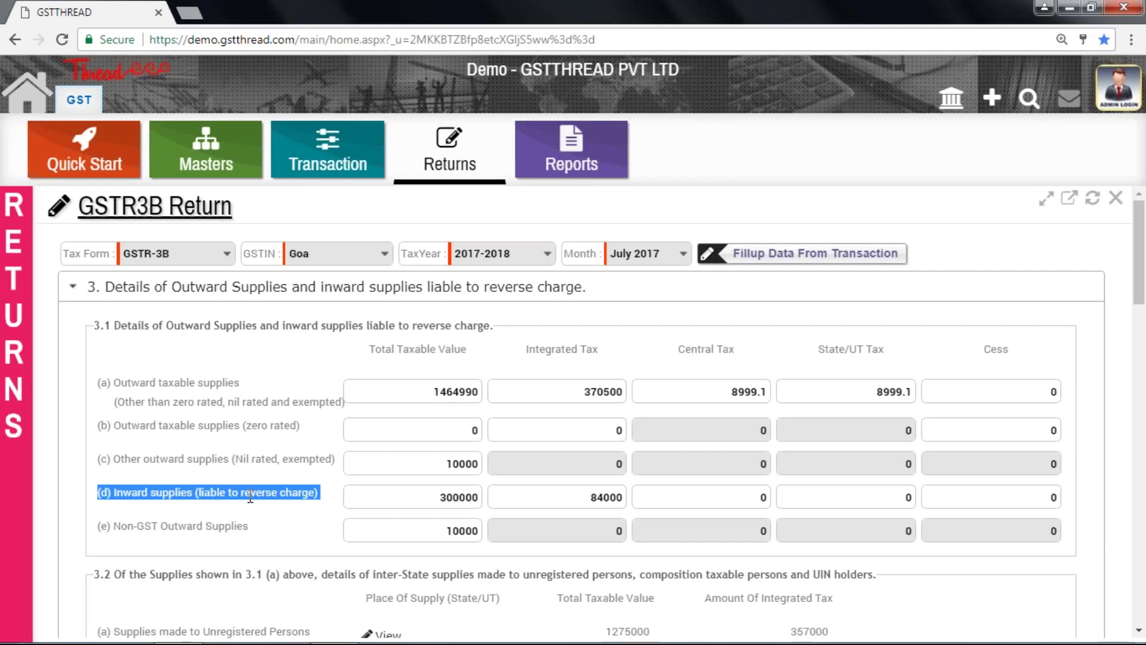
pyautogui.click(223, 515)
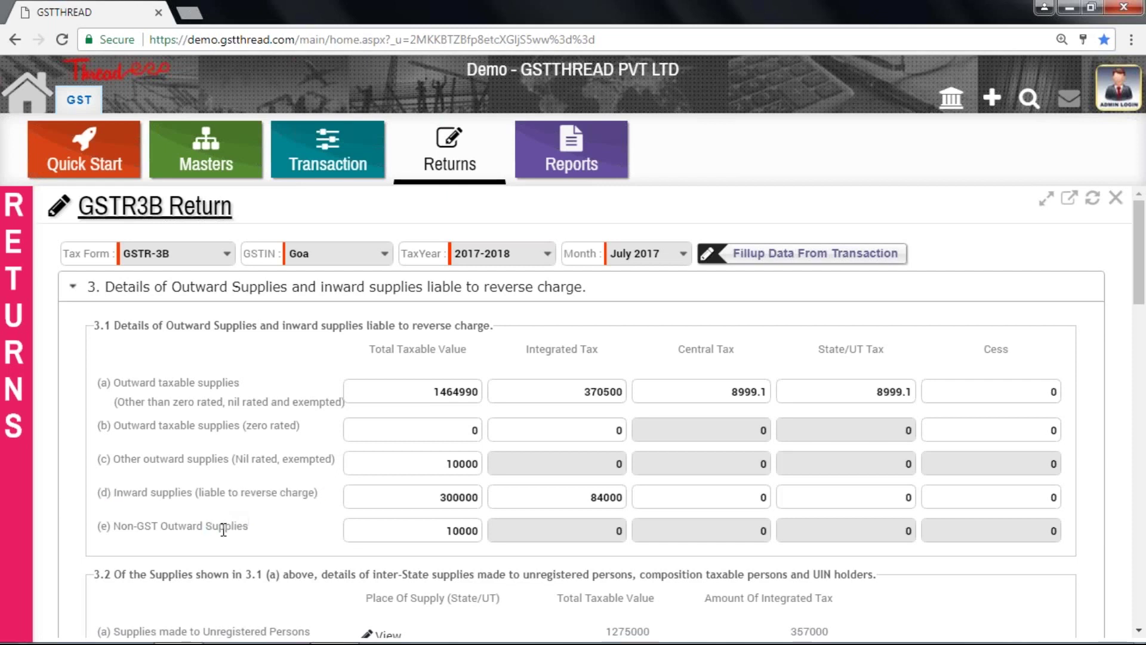
pyautogui.doubleClick(223, 528)
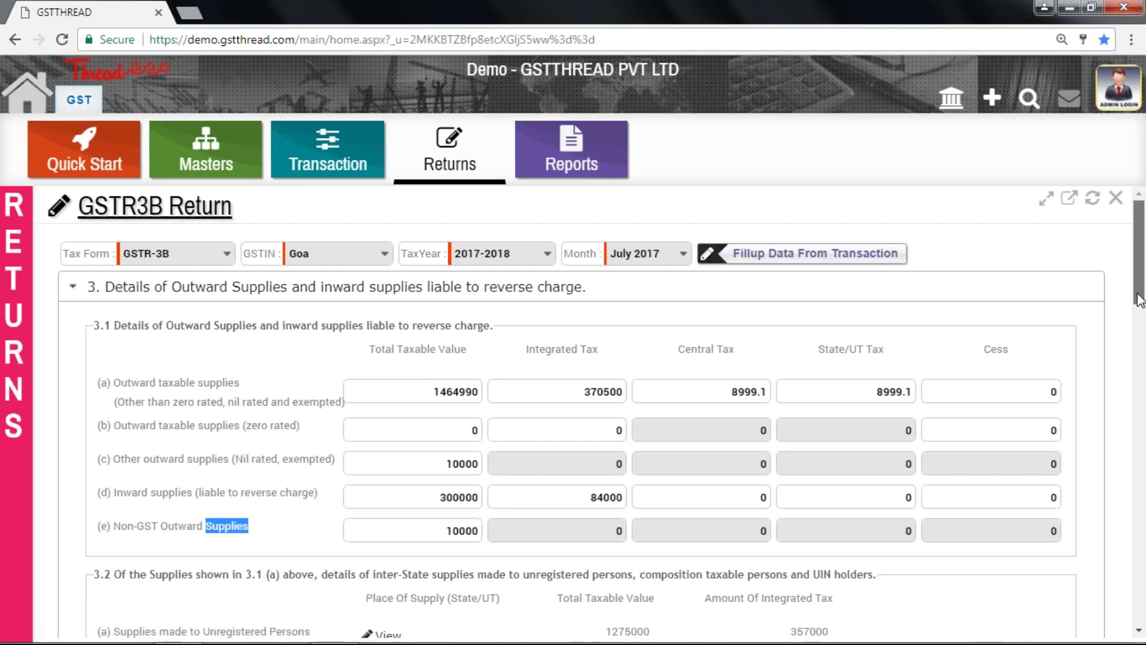
# - View the place-of-supply breakdown for supplies made to unregistered persons in section 3.2, and close it
pyautogui.scroll(-1, 1136, 310)
pyautogui.moveTo(1141, 322); pyautogui.dragTo(1141, 373)
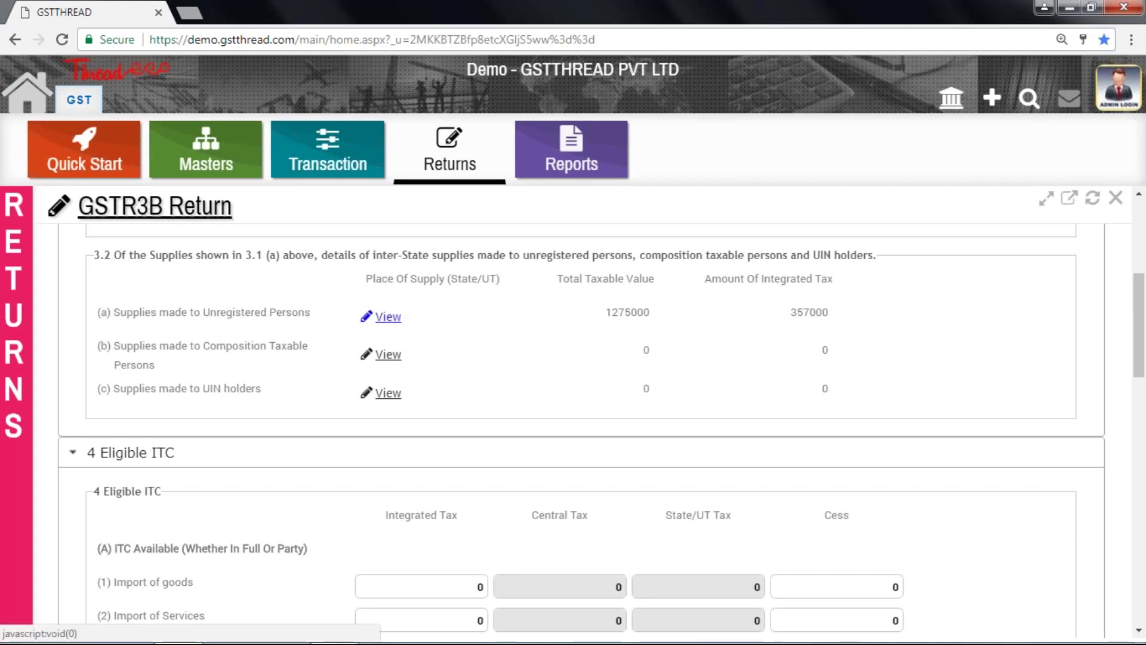
pyautogui.click(388, 317)
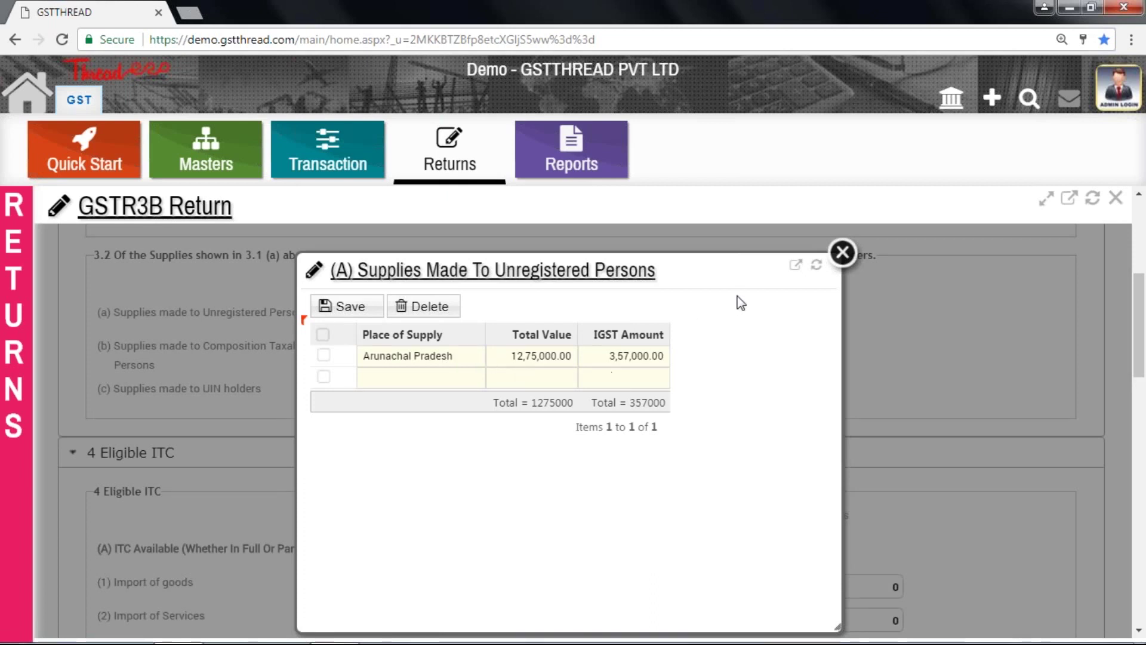
pyautogui.click(842, 252)
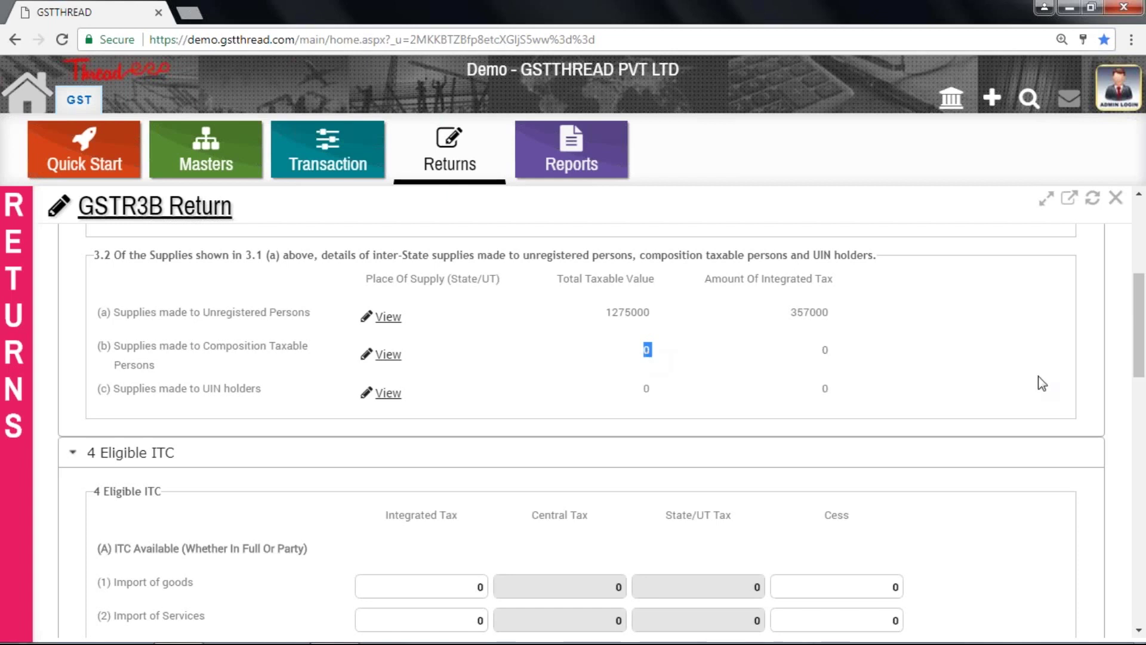
# - Examine the ITC Available rows in section 4, including reverse-charge inward supplies, inward supplies from ISD and all other ITC
pyautogui.moveTo(1136, 346); pyautogui.dragTo(1136, 390)
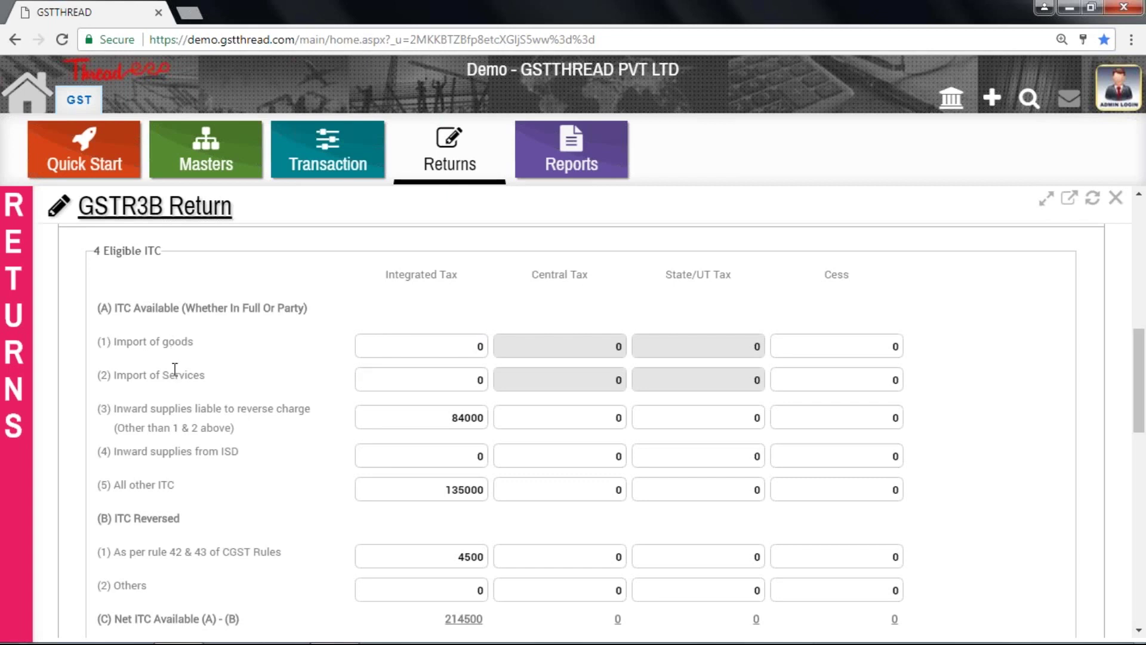
pyautogui.tripleClick(172, 414)
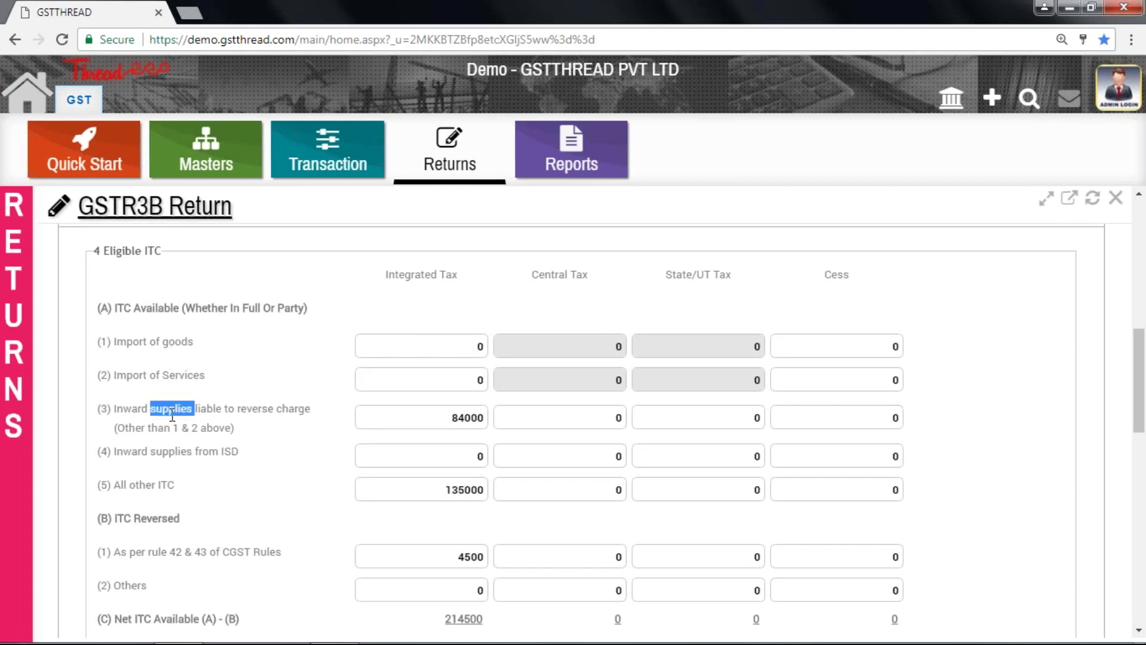
pyautogui.tripleClick(166, 449)
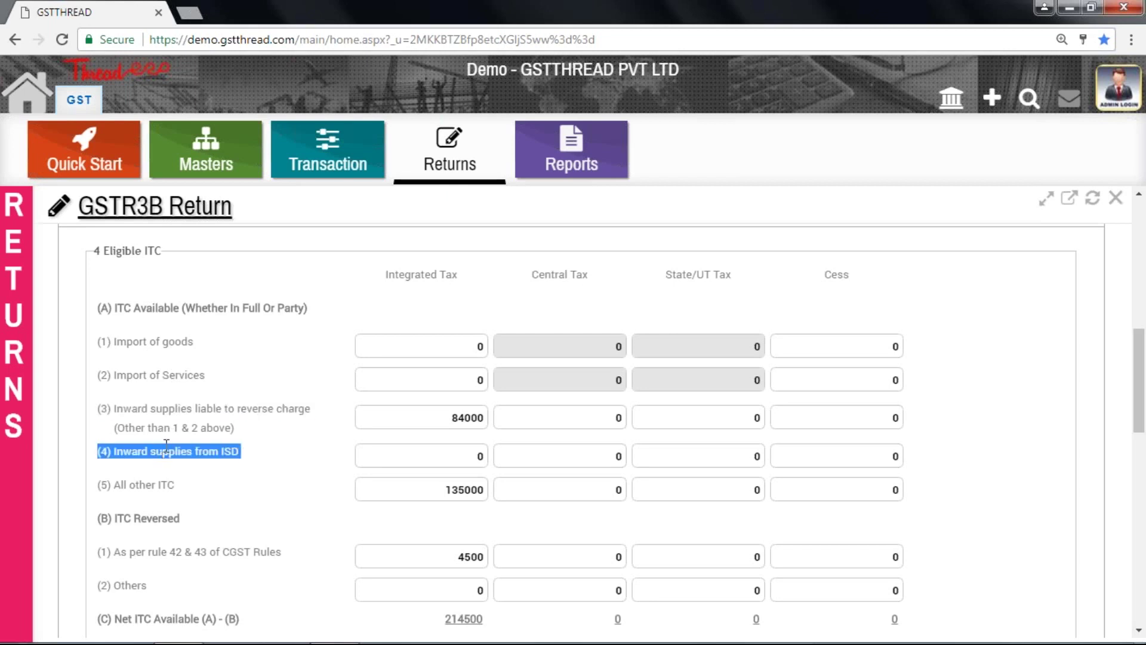
pyautogui.doubleClick(179, 411)
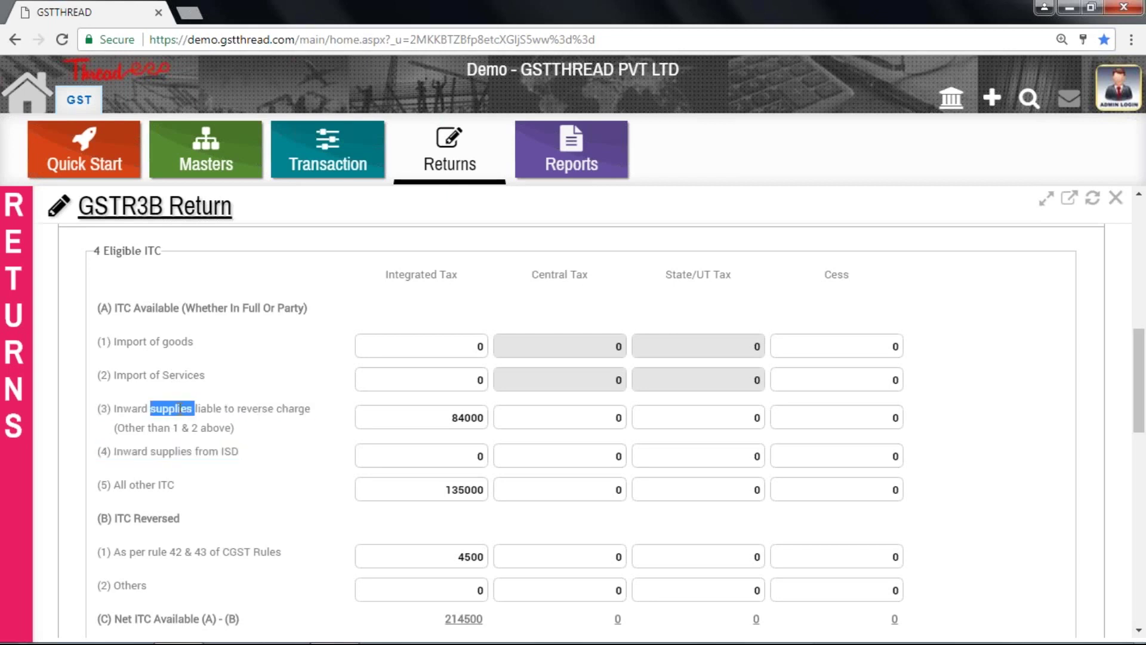
pyautogui.tripleClick(170, 453)
pyautogui.tripleClick(154, 487)
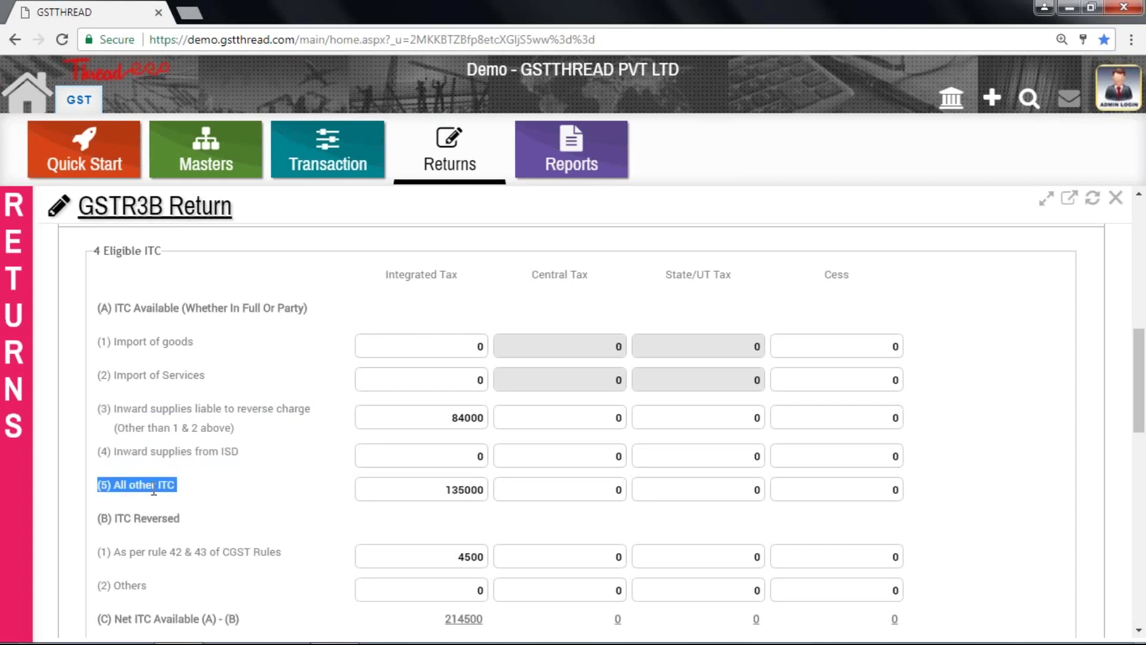
pyautogui.doubleClick(409, 489)
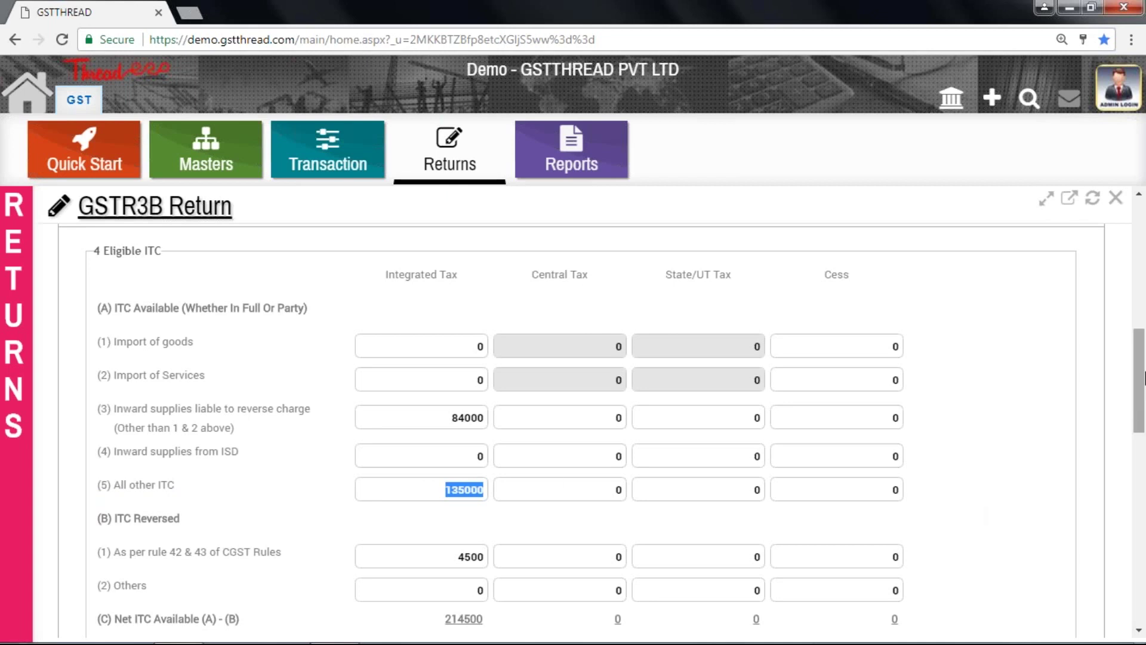
# - Set the integrated tax for ITC reversed as per rule 42 & 43 of CGST Rules to 5670
pyautogui.moveTo(1140, 403); pyautogui.dragTo(1140, 445)
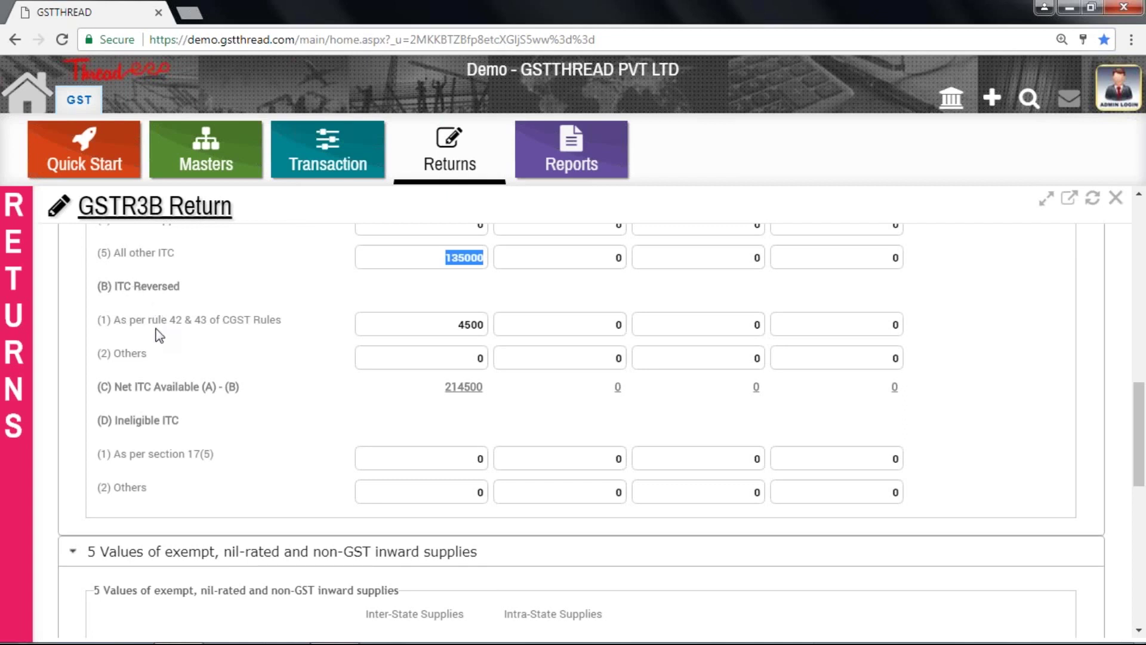
pyautogui.click(456, 323)
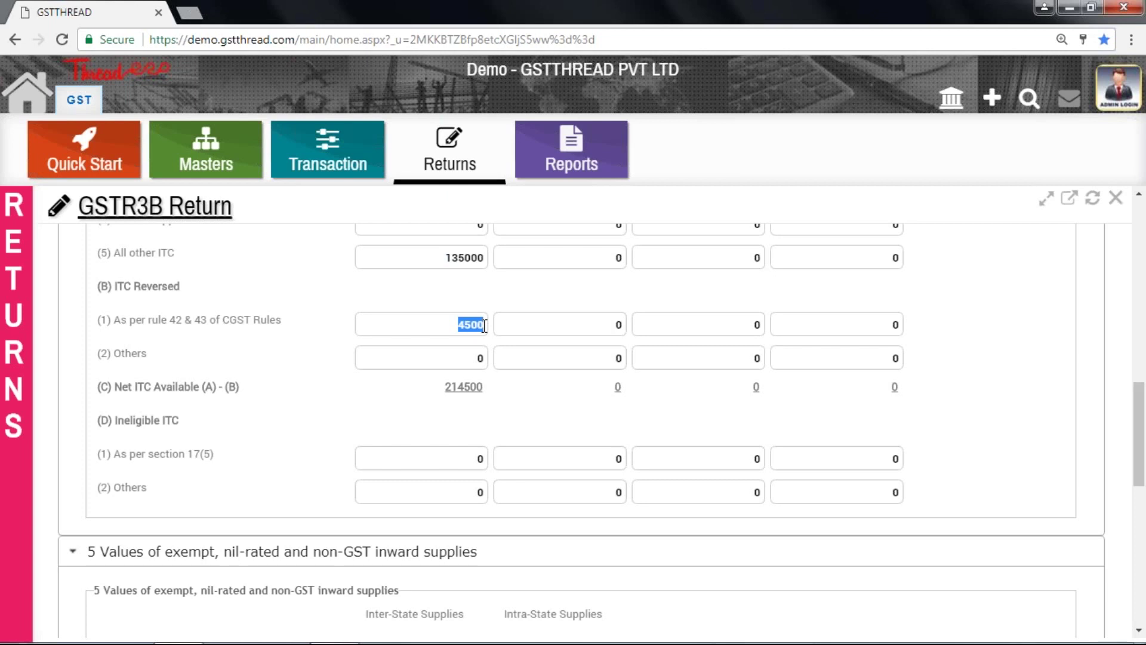
pyautogui.press('BackSpace')
pyautogui.write('5670')
pyautogui.click(336, 363)
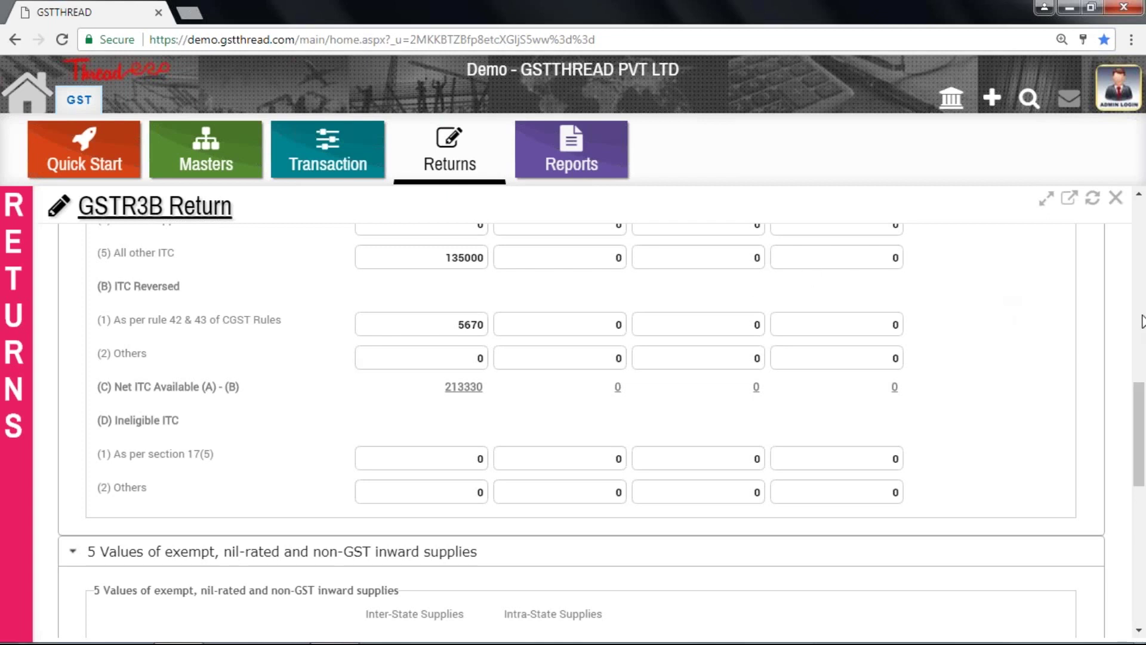
# - Review the Eligible ITC section, its ineligible ITC rows, and section 5 for exempt, nil-rated and non-GST inward supplies
pyautogui.moveTo(1141, 407); pyautogui.dragTo(1142, 360)
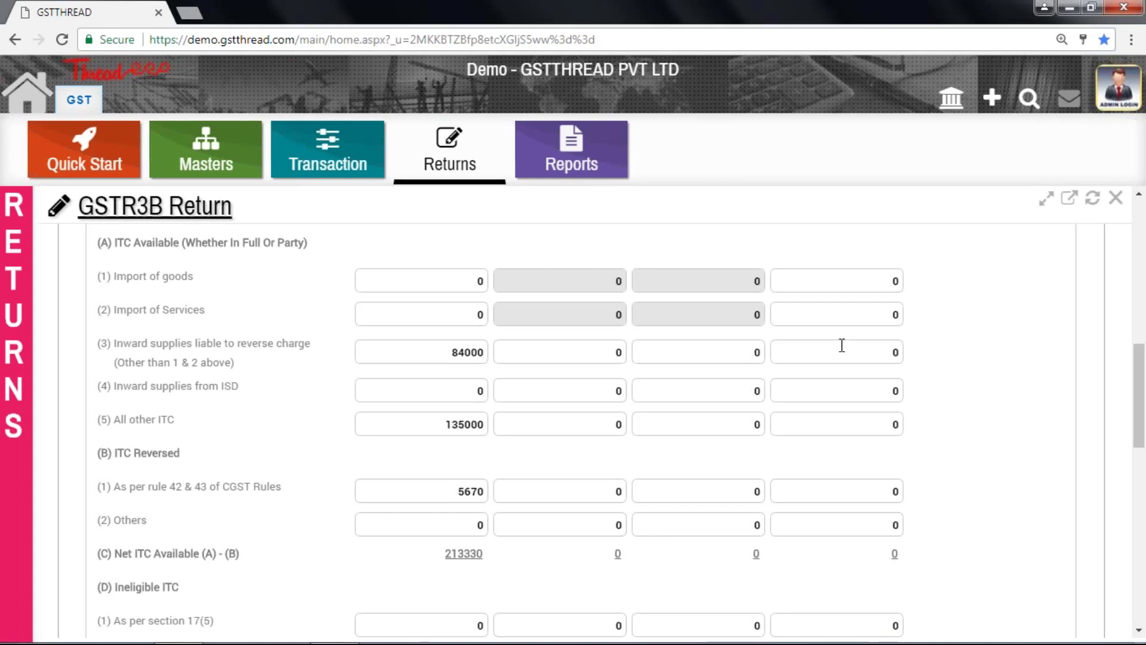
pyautogui.moveTo(1140, 430); pyautogui.dragTo(1141, 493)
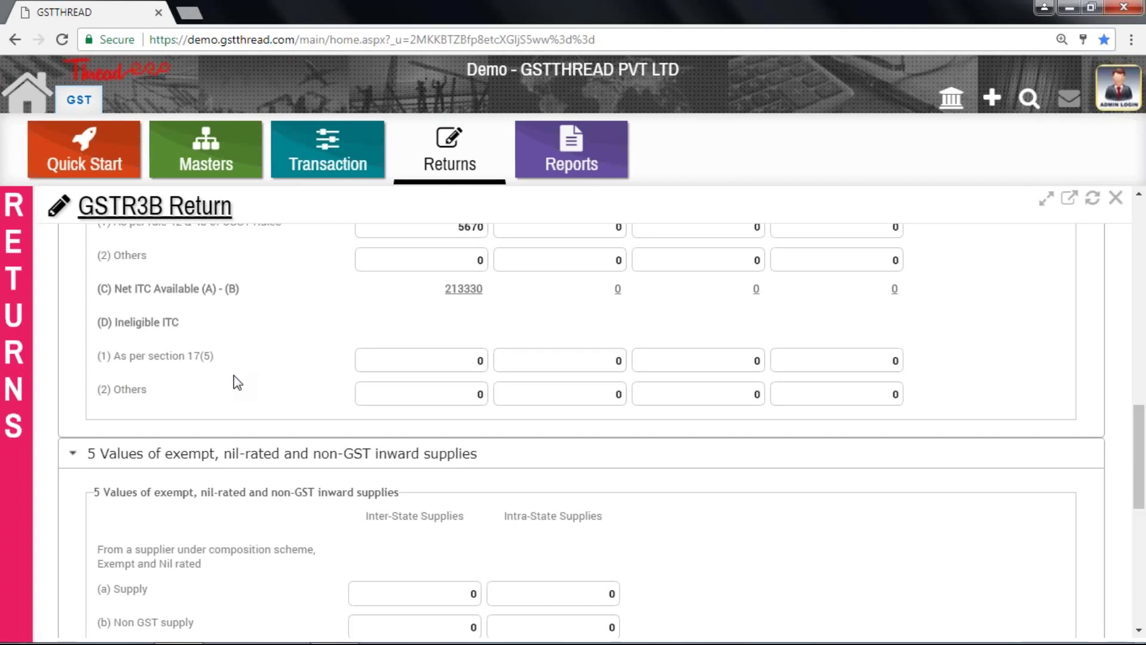
pyautogui.scroll(-2, 237, 382)
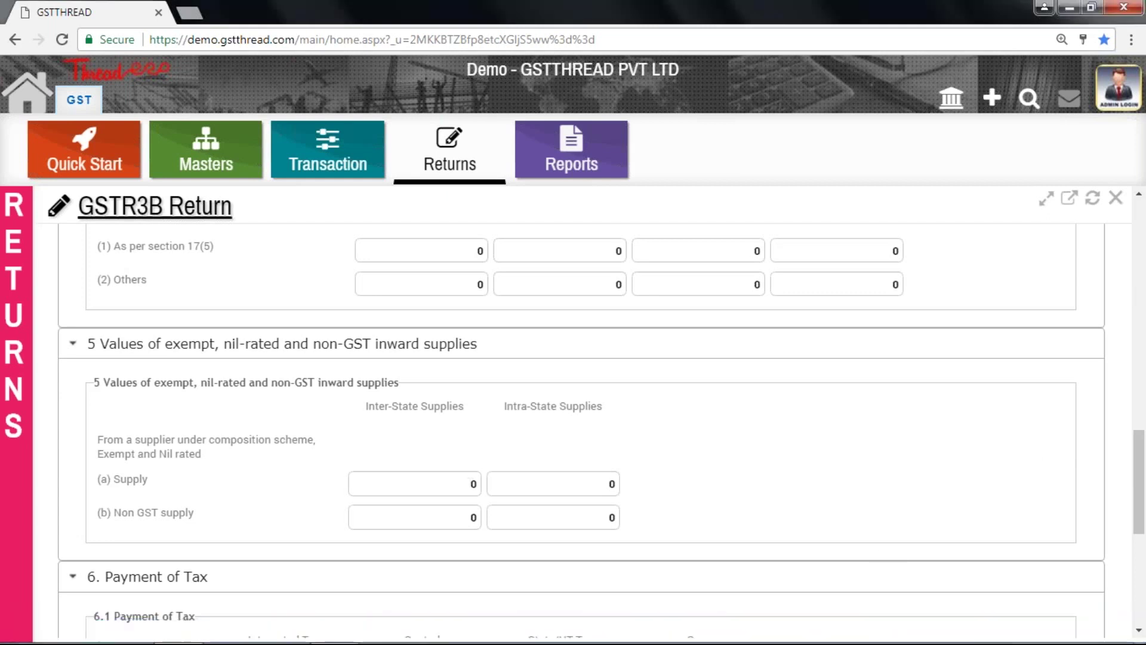
# - Review the inter-state supply fields in section 5 and the interest and TDS/TCS credit rows in section 6, through the end of the return
pyautogui.doubleClick(476, 484)
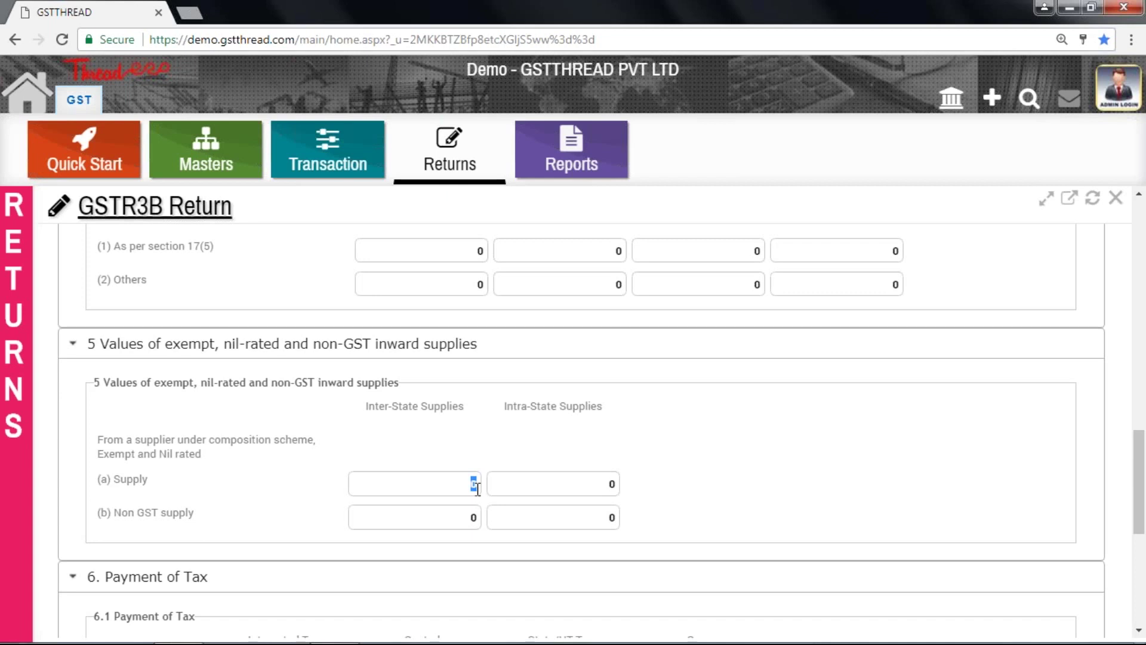
pyautogui.click(474, 517)
pyautogui.moveTo(1139, 495); pyautogui.dragTo(1140, 567)
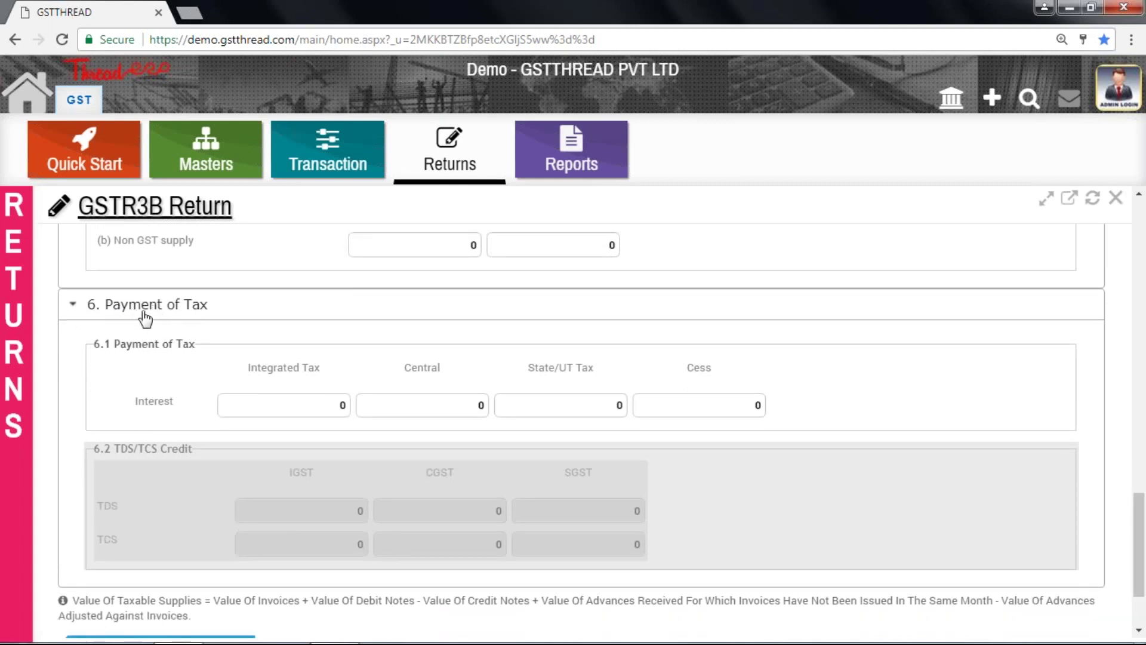
pyautogui.doubleClick(159, 405)
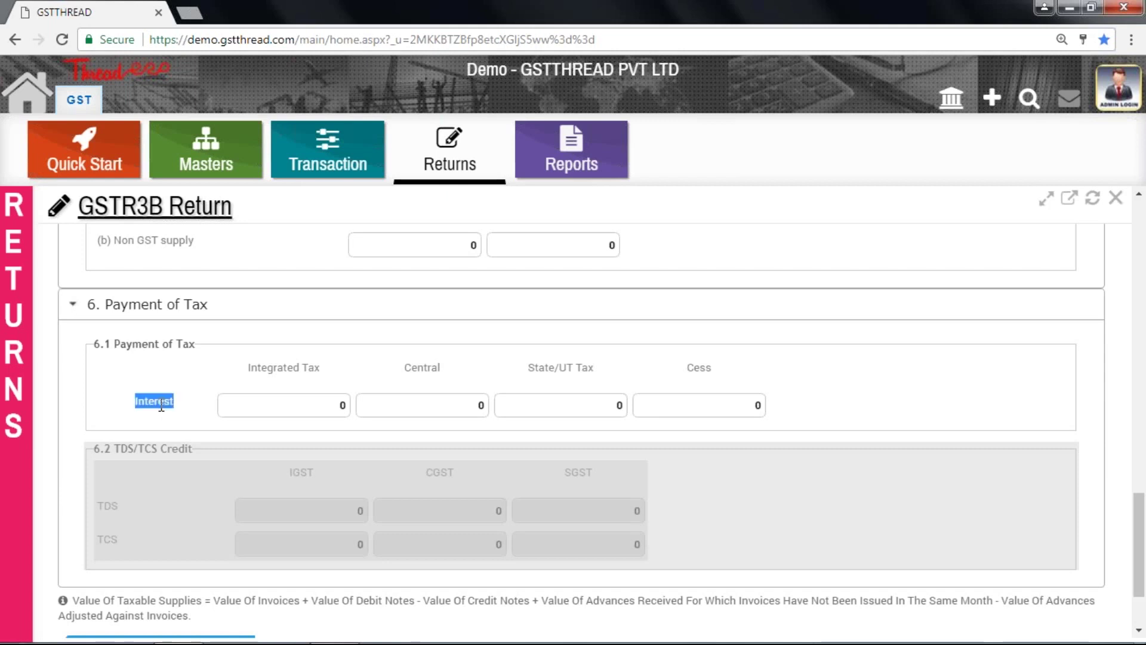
pyautogui.click(240, 413)
pyautogui.click(451, 407)
pyautogui.click(565, 413)
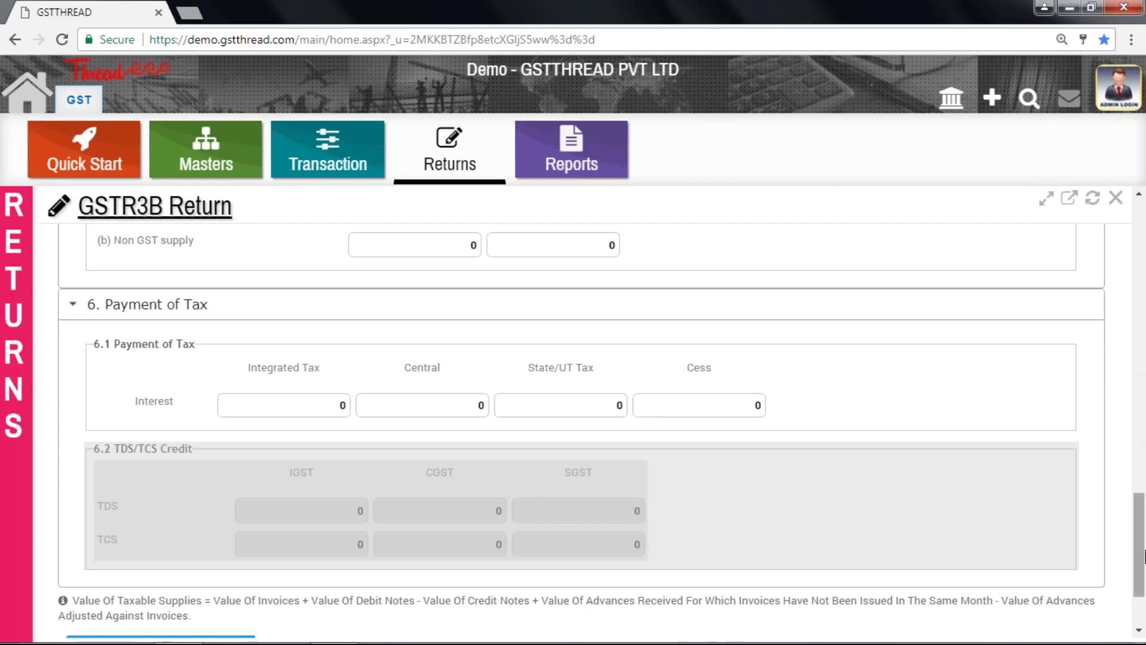
pyautogui.scroll(-1, 1140, 571)
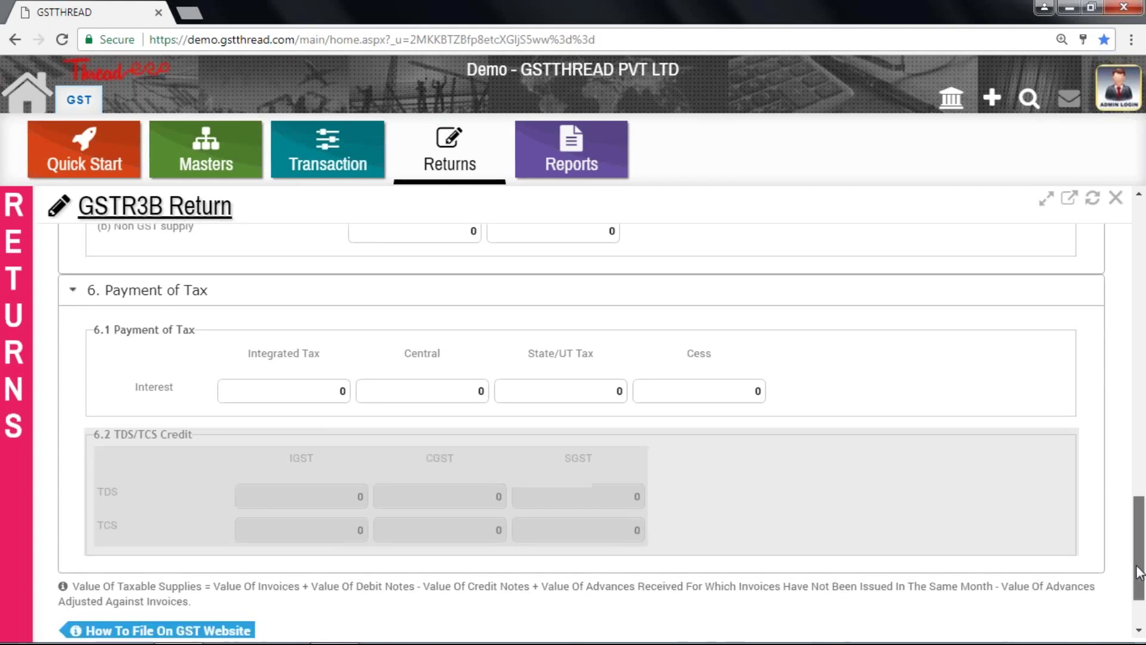
pyautogui.scroll(-2, 1140, 573)
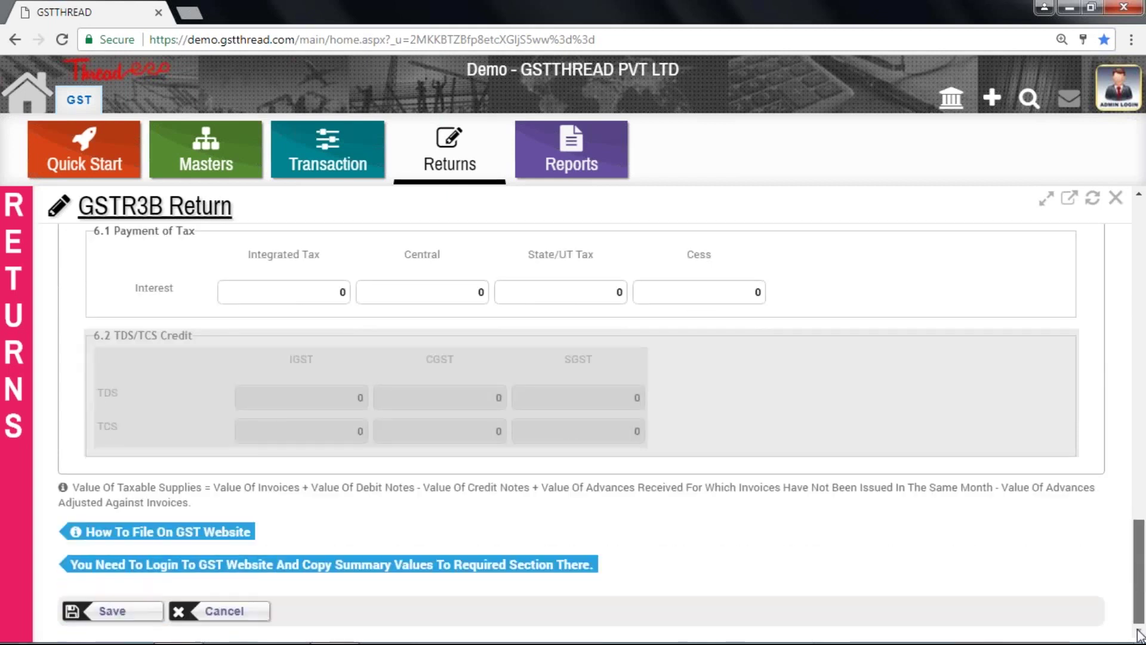